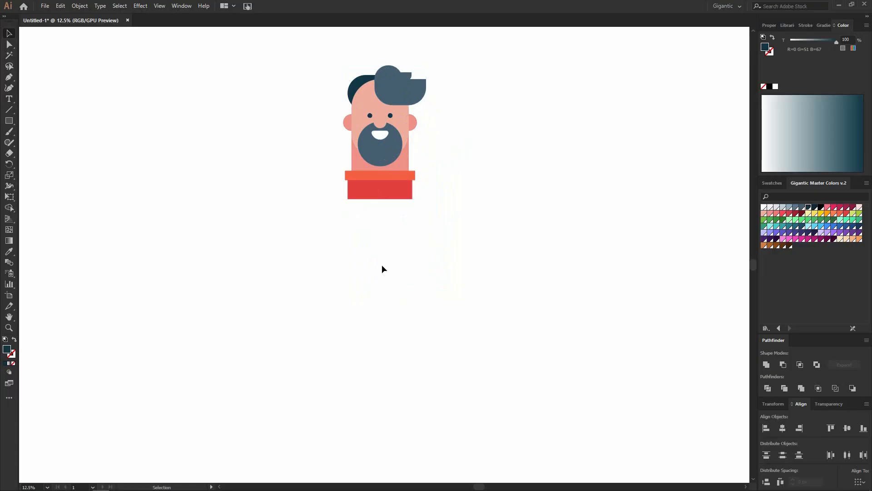
Step: Draw a large circle for the torso, fill it with the sweater's red sampled from the neck, and move it up beneath the collar
left_click_drag(312, 229, 418, 363)
key("i")
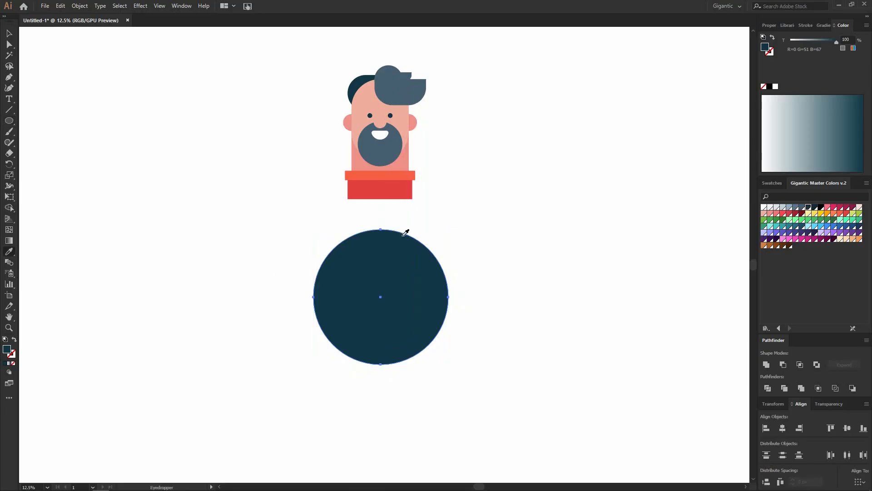
left_click(404, 189)
left_click(9, 33)
left_click_drag(401, 268, 400, 226)
left_click(478, 197)
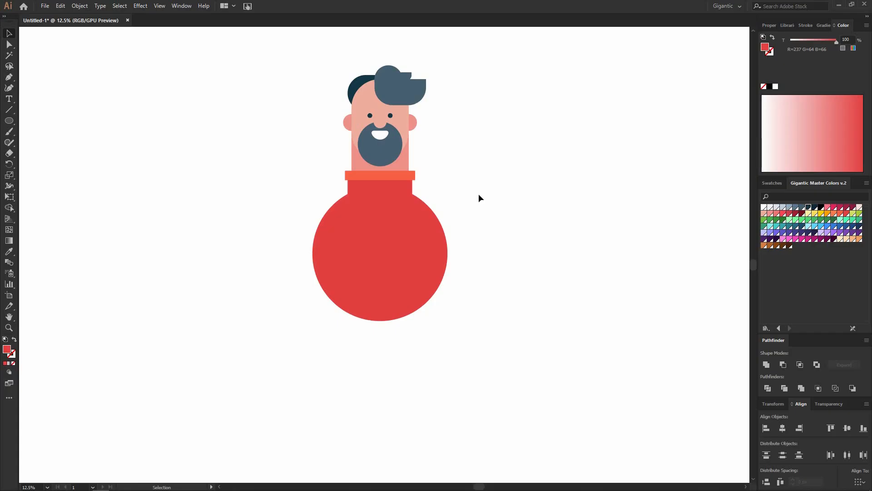
Step: Draw a wide horizontal rectangle across the upper torso for the shoulders and fully round its corners
key("m")
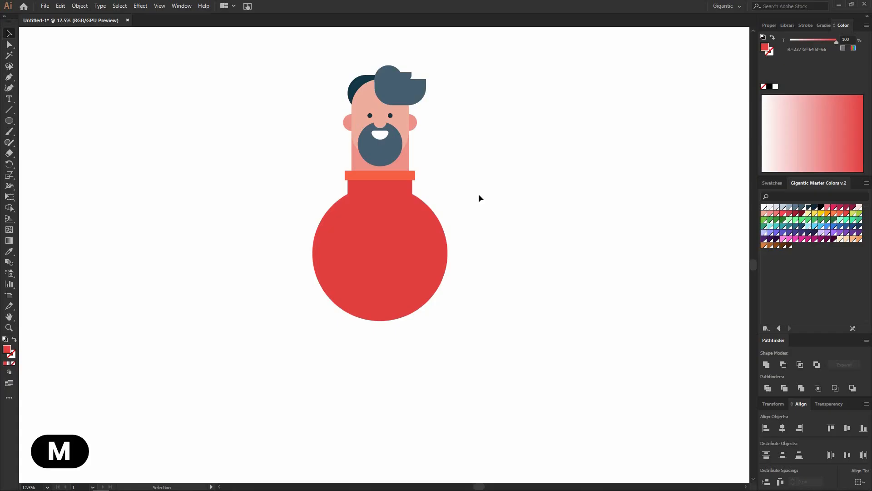
left_click_drag(292, 202, 468, 236)
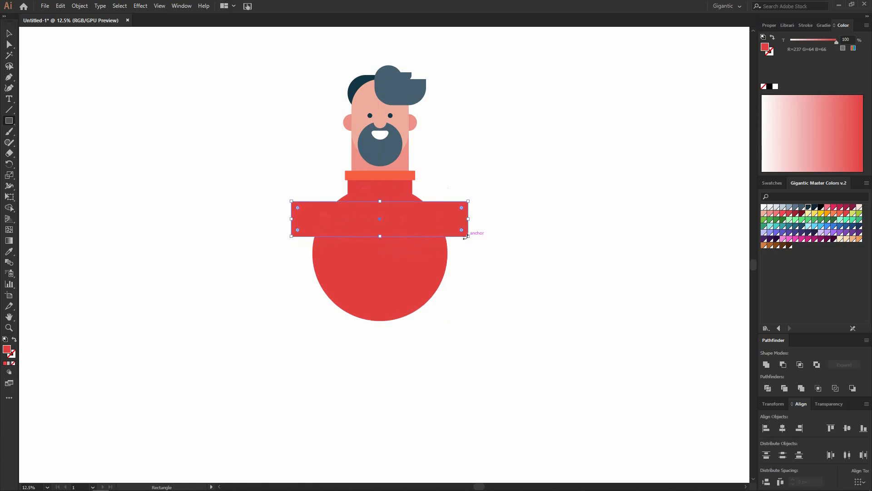
left_click(9, 44)
left_click_drag(298, 208, 335, 222)
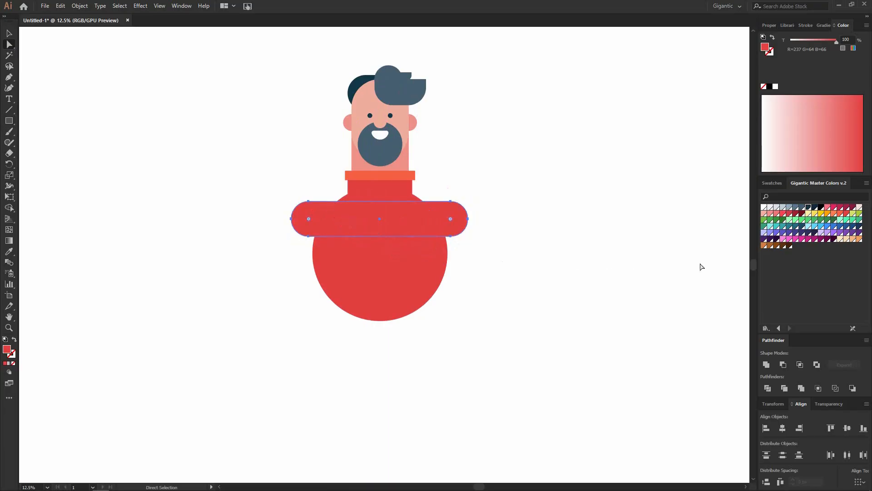
Step: Fill the shoulder bar with darker red (R=217 G=60 B=73), send it behind the torso and shift it slightly down
left_click(789, 212)
left_click(9, 33)
left_click(339, 214)
key("ctrl+shift+bracketleft")
left_click_drag(464, 222, 463, 228)
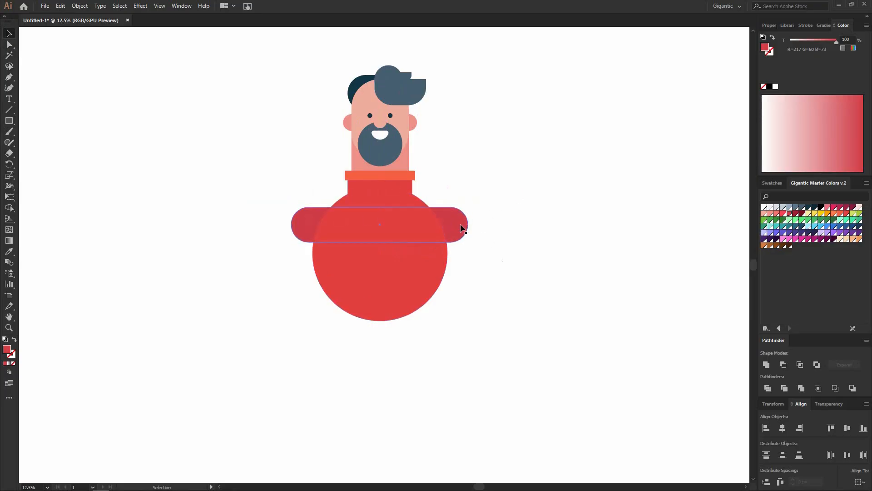
left_click(484, 199)
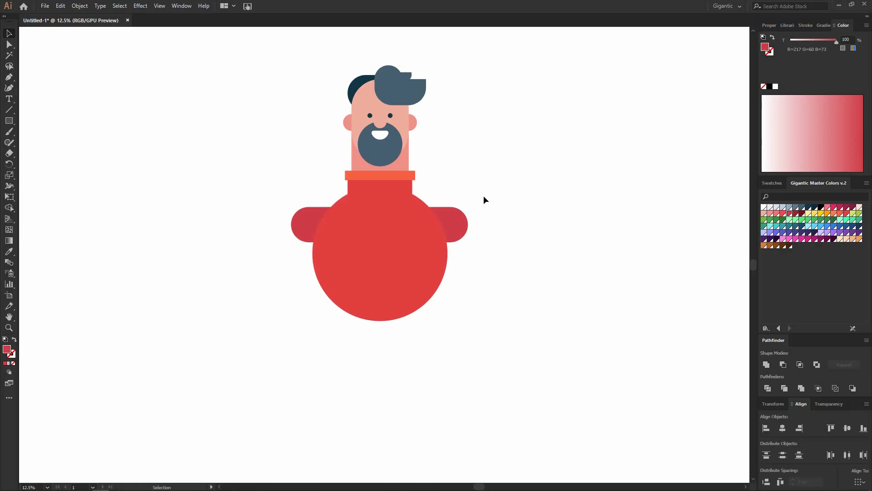
left_click(414, 285)
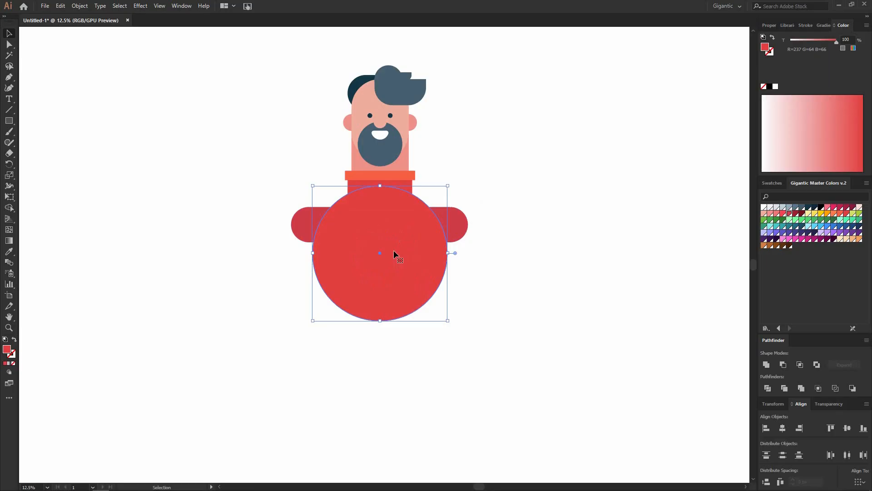
left_click(509, 233)
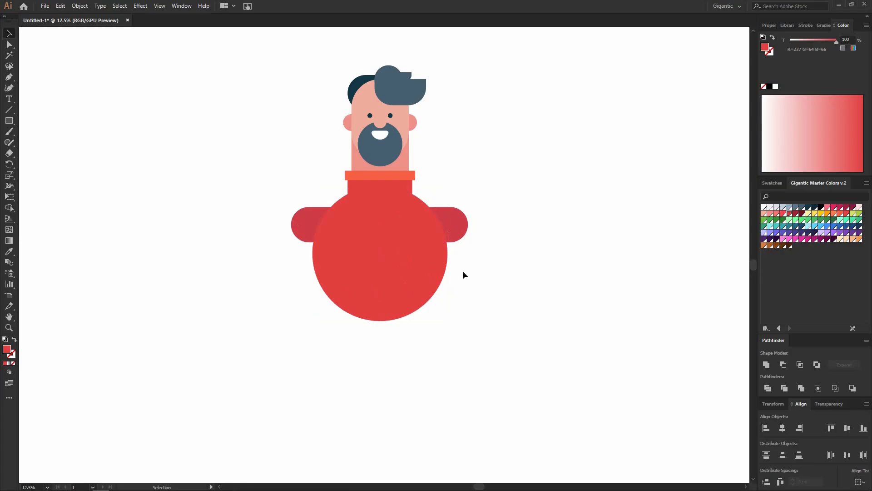
Step: Duplicate the shoulder bar and place the copy, turned vertical, beside the body as the start of an arm
scroll(463, 274, "down", 2)
left_click(449, 211)
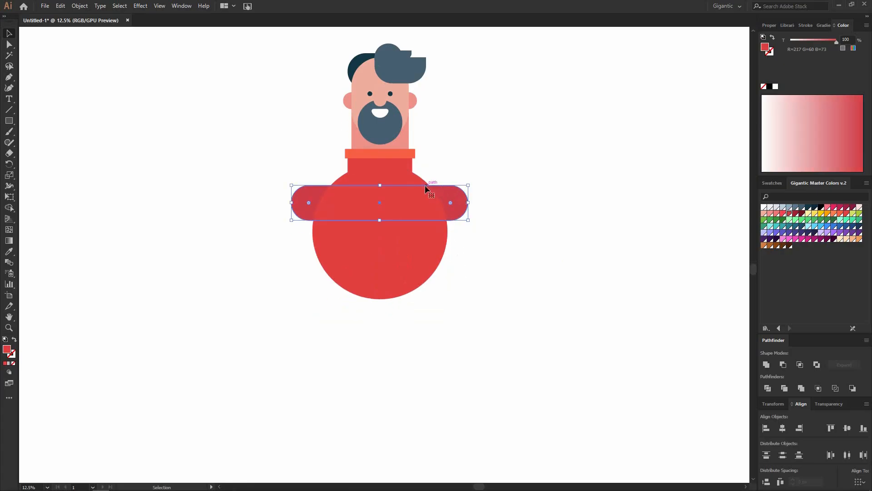
key("a")
key("ctrl+c")
key("ctrl+v")
key("v")
left_click_drag(448, 261, 611, 309)
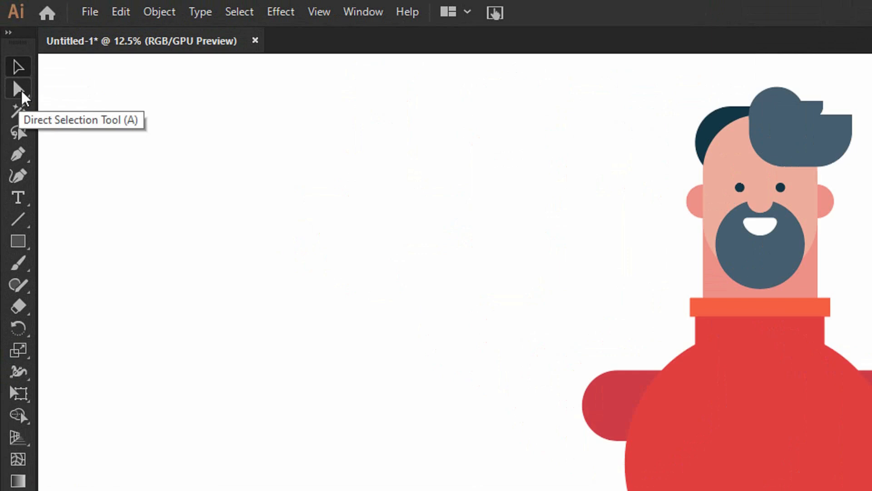
Step: Lengthen the vertical arm bar by moving its lower anchor points downward
left_click(18, 89)
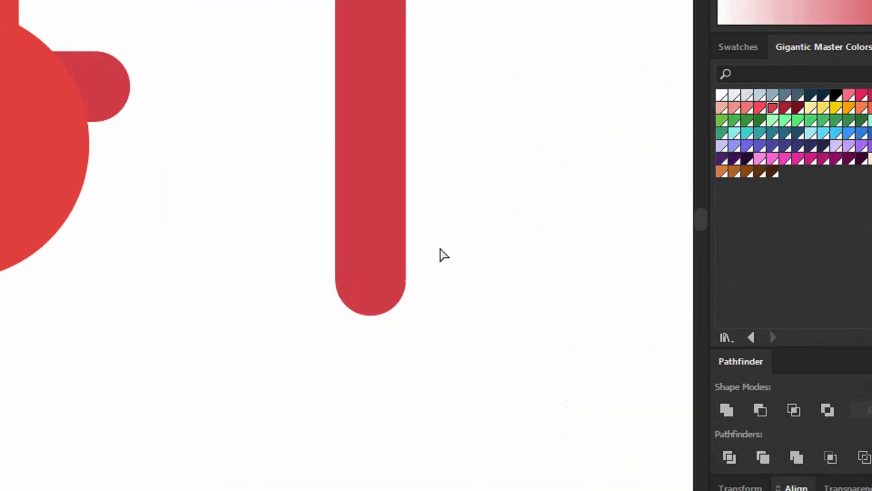
left_click_drag(623, 282, 585, 302)
left_click_drag(363, 287, 292, 329)
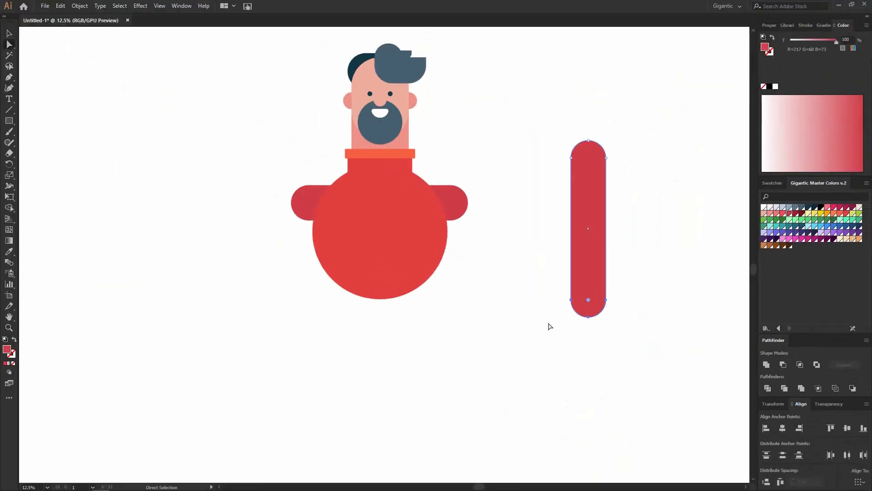
key("Down")
key("Down")
key("Down")
key("Down")
key("Down")
key("Down")
key("Down")
key("Down")
left_click_drag(593, 315, 606, 382)
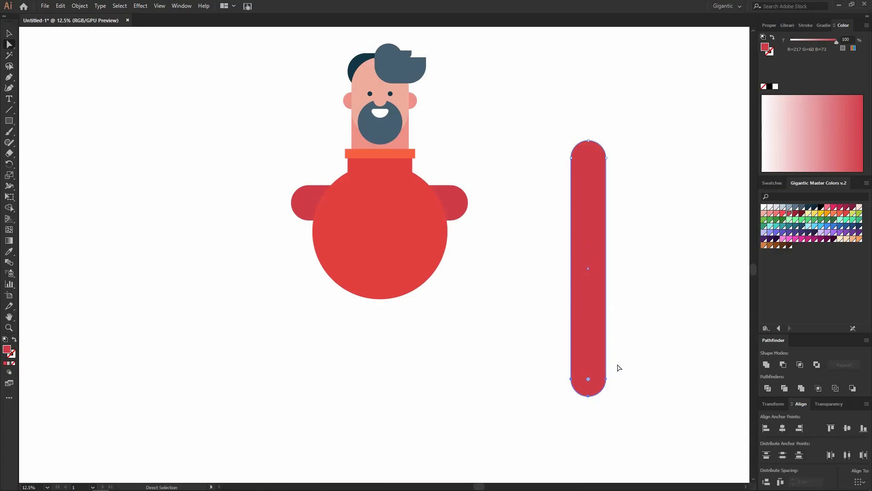
Step: Shorten the vertical arm bar to upper-arm length by moving its lower anchor points upward
left_click_drag(618, 367, 562, 427)
left_click_drag(606, 380, 607, 273)
key("v")
left_click(614, 302)
Step: Duplicate the upper arm downward as a forearm, aligning the copies so their rounded ends overlap at the elbow
left_click(587, 215)
key("a")
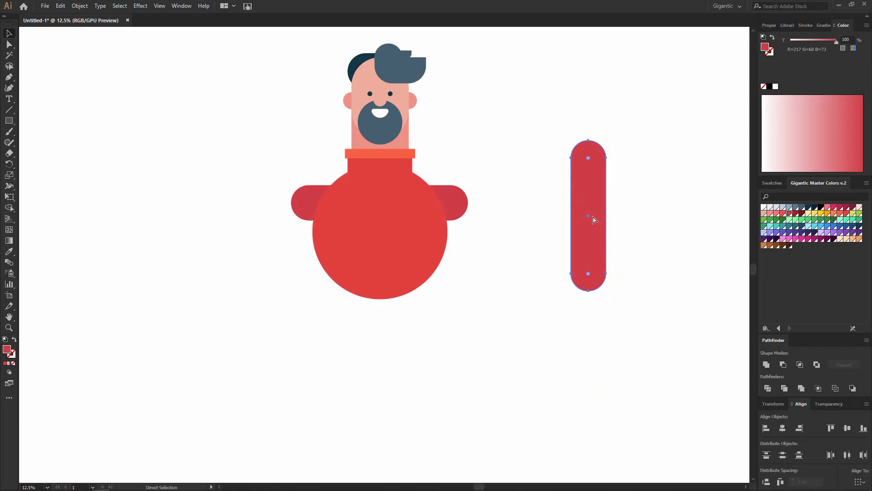
left_click_drag(604, 194, 602, 303)
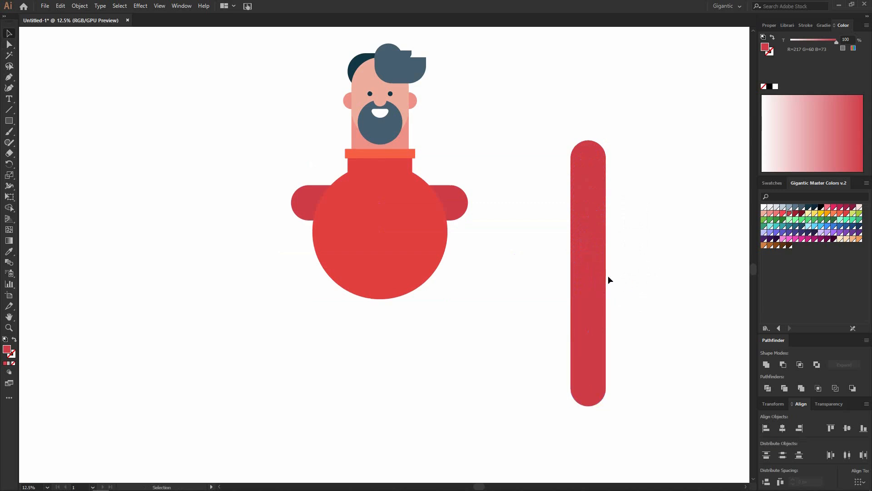
scroll(596, 289, "up", 3)
scroll(571, 270, "up", 2)
scroll(573, 268, "down", 1)
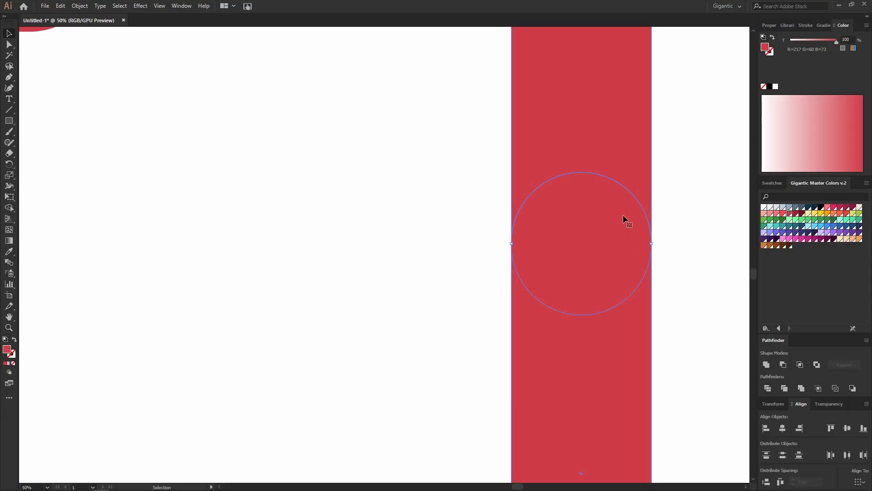
left_click(696, 241)
mouse_move(634, 337)
left_mouse_down()
mouse_move(492, 338)
mouse_move(629, 337)
left_mouse_up()
scroll(609, 326, "down", 2)
scroll(608, 327, "down", 1)
scroll(628, 231, "down", 1)
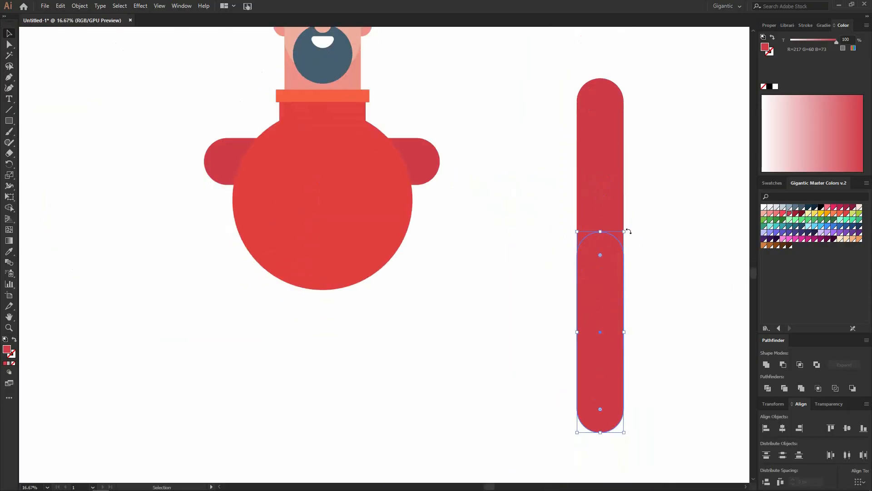
left_click_drag(628, 230, 602, 262)
left_click(637, 297)
key("ctrl+z")
key("ctrl+z")
key("ctrl+z")
left_click(636, 299)
Step: Cut the forearm's rounded lower end off flat by subtracting a rectangle from it with Minus Front
scroll(664, 294, "down", 1)
scroll(637, 309, "down", 1)
left_click(615, 349)
key("m")
left_click_drag(649, 382, 570, 351)
key("v")
left_click(621, 332, "shift")
left_click(782, 365)
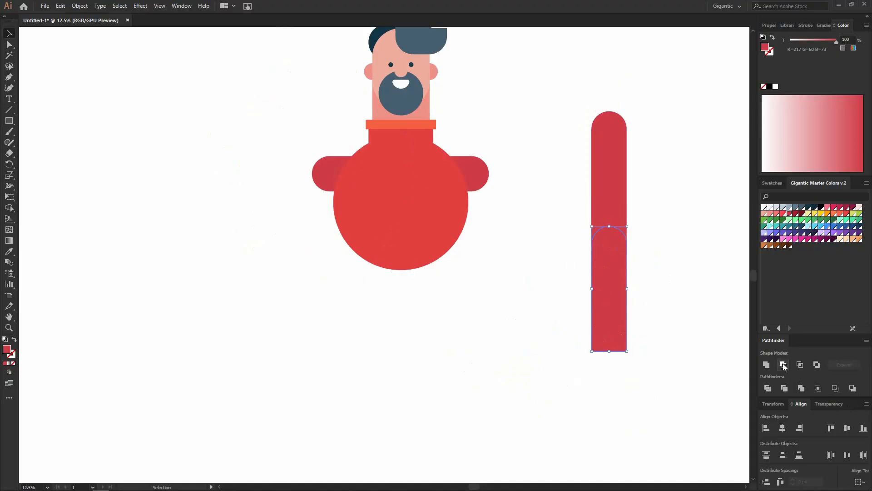
left_click(654, 377)
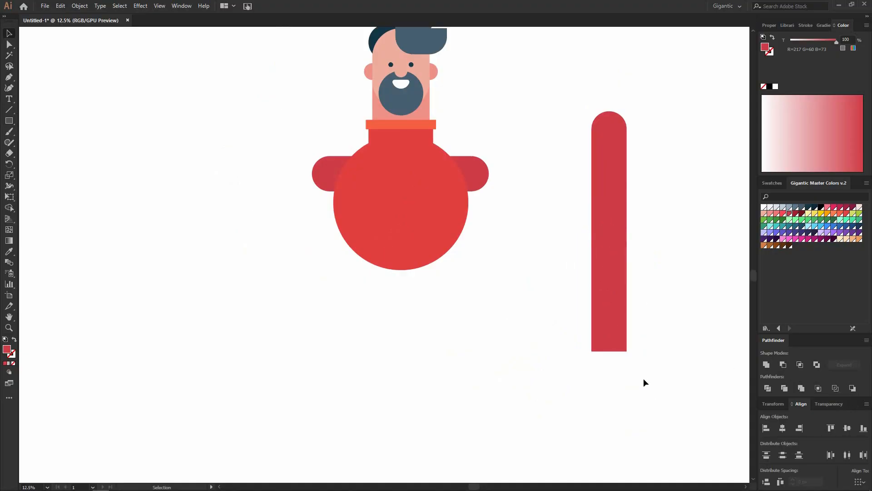
Step: Draw a rectangle for the hand below the forearm, fill it with light skin (R=244 G=175 B=159) and extend it slightly downward
scroll(623, 360, "up", 1, "alt")
key("m")
left_click_drag(559, 341, 630, 428)
left_click(763, 213)
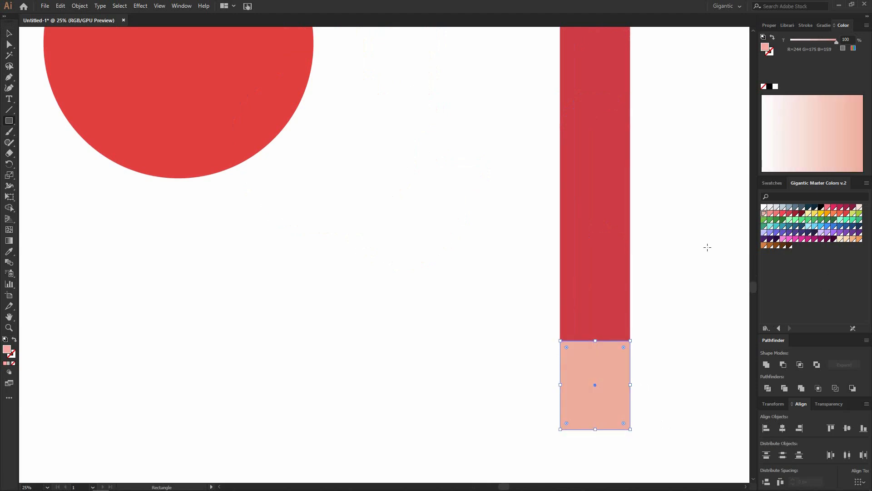
scroll(601, 392, "down", 2)
key("v")
left_click_drag(595, 396, 595, 404)
left_click(604, 429)
Step: Draw a fully rounded finger along the hand's inner edge, enlarge it, and add a copy beside it as a shorter second finger
key("m")
left_click_drag(561, 356, 582, 440)
key("a")
left_click_drag(566, 367, 573, 386)
key("v")
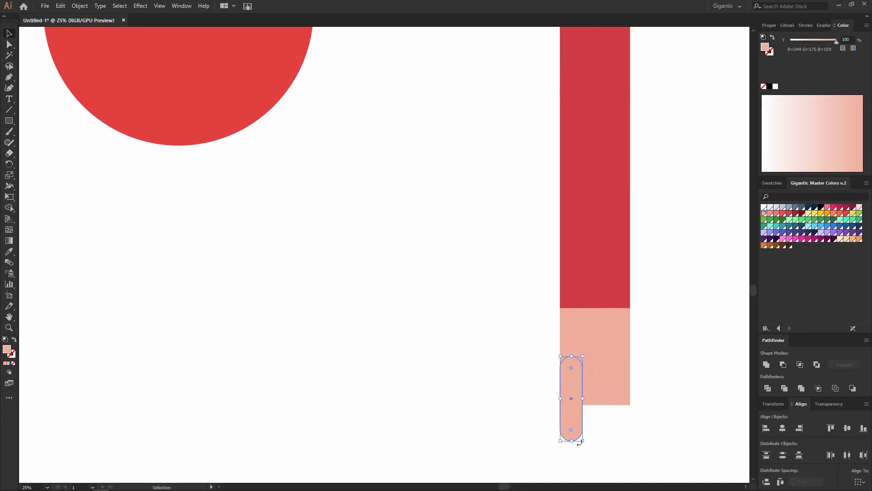
left_click_drag(584, 441, 595, 406)
key("a")
left_click_drag(622, 450, 597, 420)
left_click(634, 431)
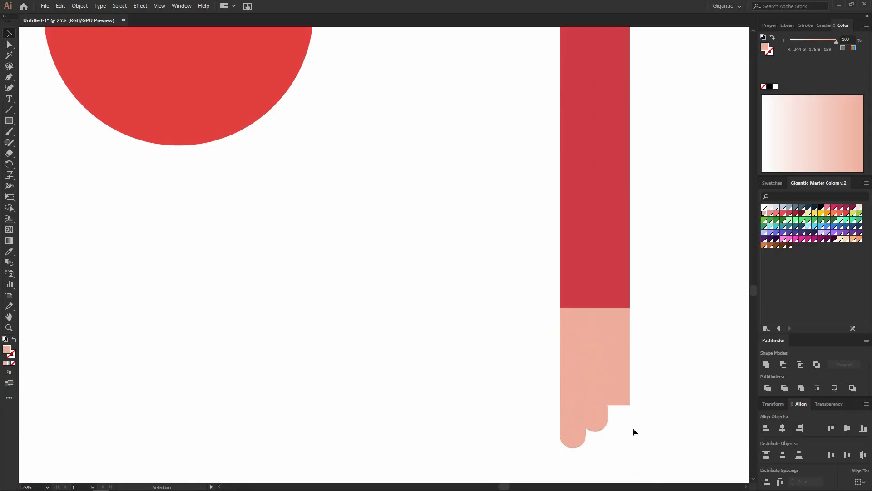
Step: Round the hand's lower outer corner and shift both fingers slightly up
key("a")
left_click_drag(645, 402, 622, 382)
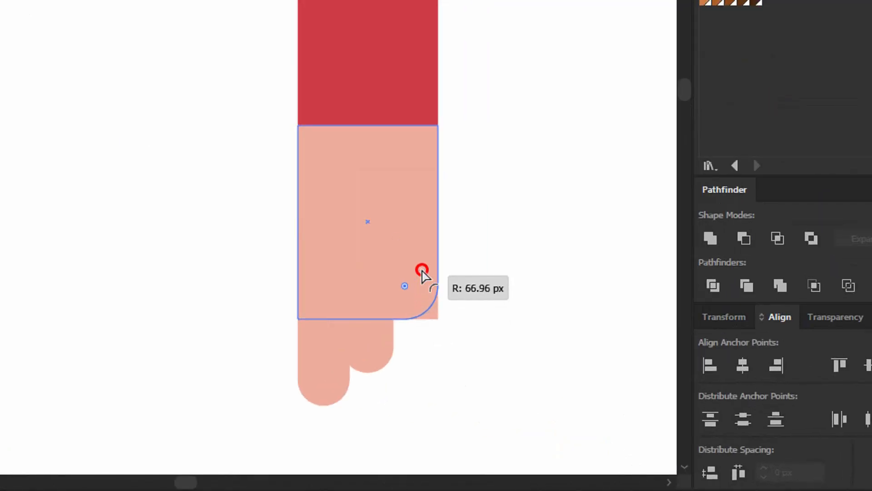
left_click_drag(422, 273, 422, 262)
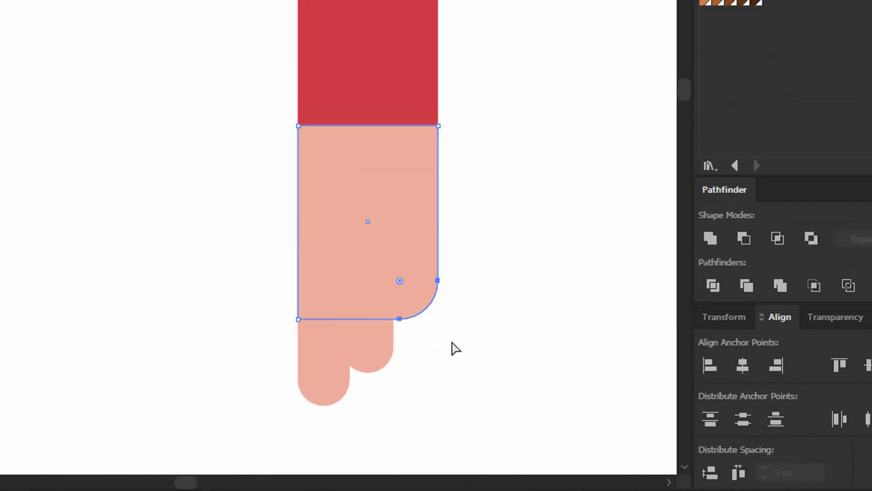
key("v")
left_click_drag(439, 353, 346, 390)
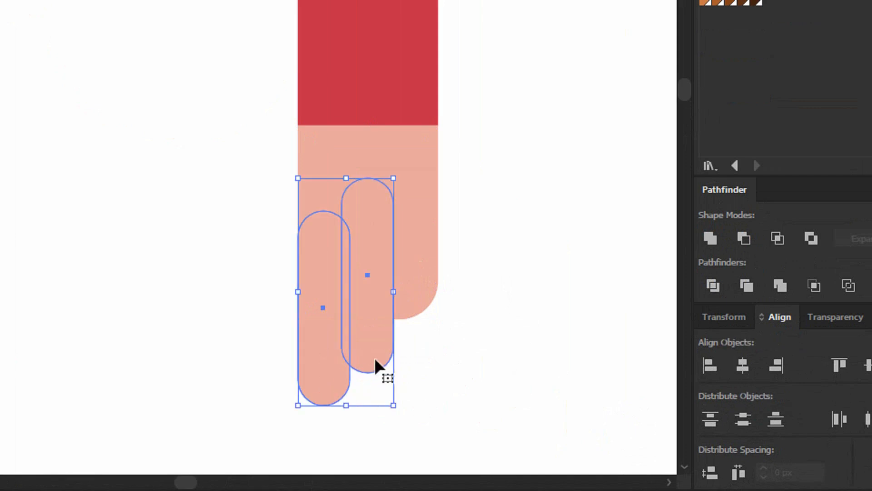
left_click_drag(377, 360, 383, 350)
left_click(422, 389)
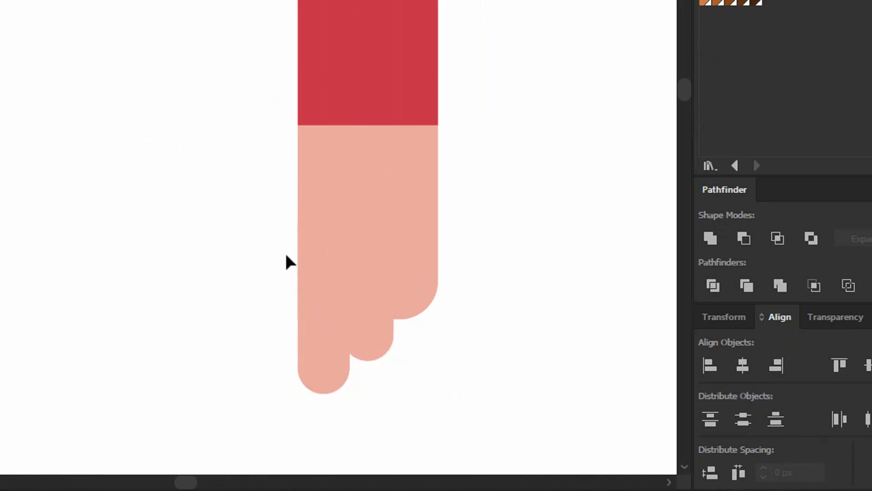
Step: Draw a fully rounded thumb filled with darker skin (R=246 G=146 B=138) and place it behind the hand's inner edge
key("m")
left_click_drag(275, 188, 333, 314)
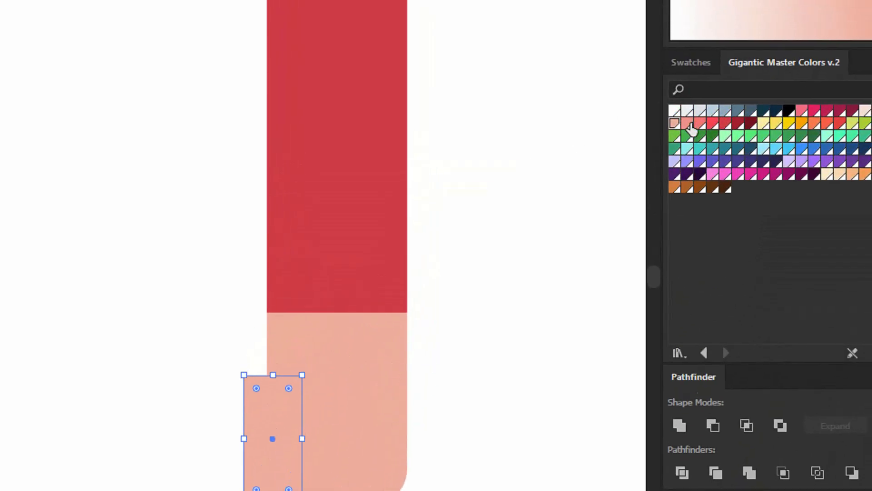
left_click(688, 124)
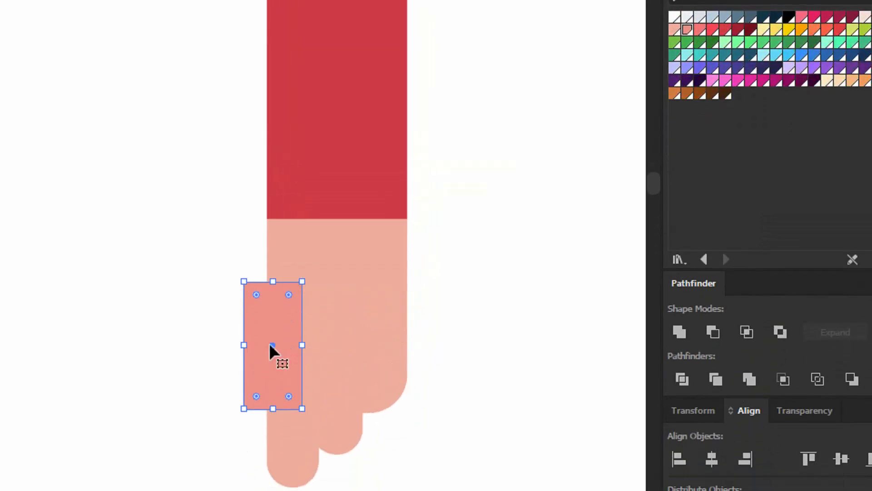
left_click_drag(255, 296, 302, 343)
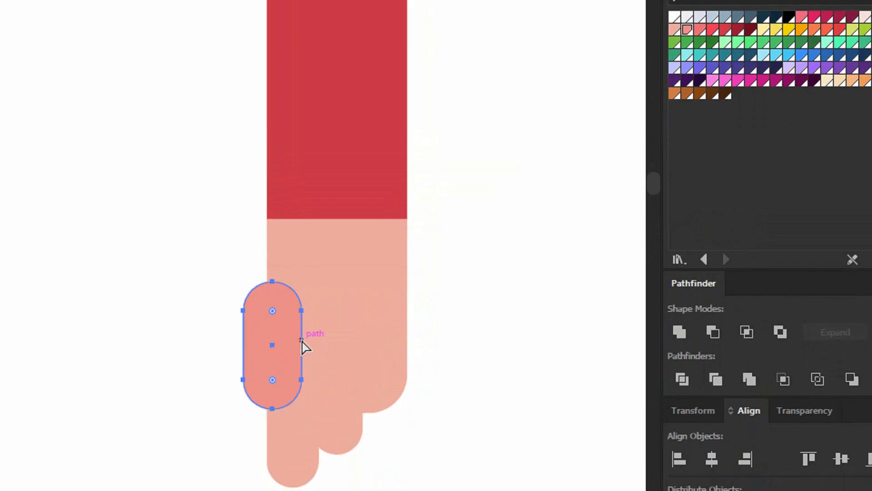
right_click(300, 337)
mouse_move(359, 241)
left_click(493, 300)
left_click_drag(255, 327, 248, 310)
left_click(208, 309)
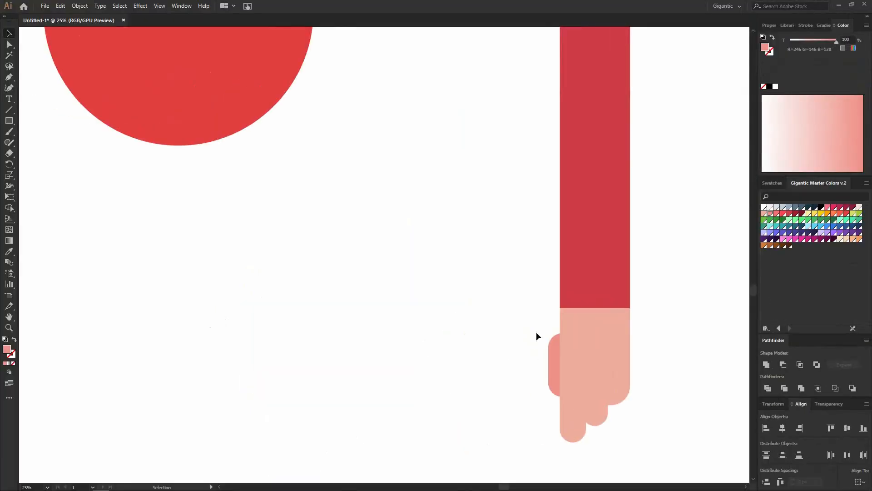
Step: Move the whole arm with its hand onto the body so its rounded top matches the end of the shoulder bar
scroll(536, 336, "down", 3)
left_click(562, 229)
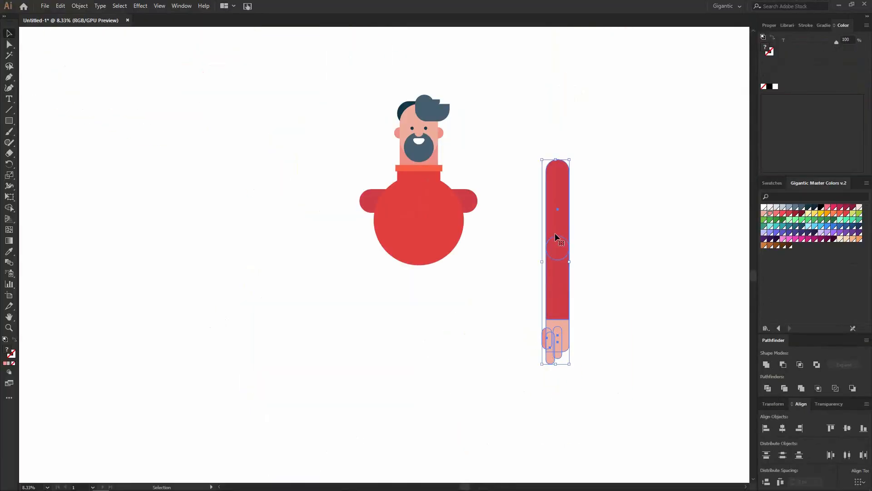
left_click_drag(558, 221, 468, 253)
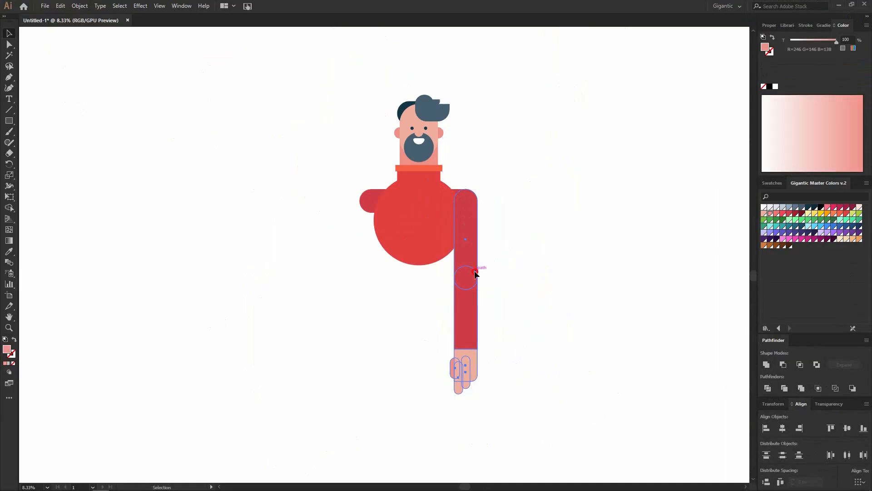
left_click(558, 329)
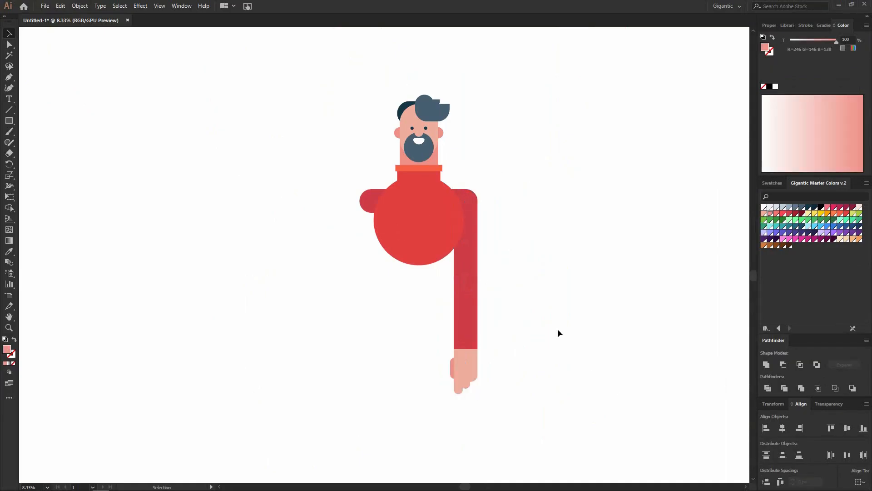
Step: Scale the shoulder bar and the attached arm down slightly so they sit closer to the torso
left_click_drag(543, 233, 463, 195)
left_click(490, 190)
key("shift+Down")
key("shift+Down")
left_click_drag(508, 214, 466, 256)
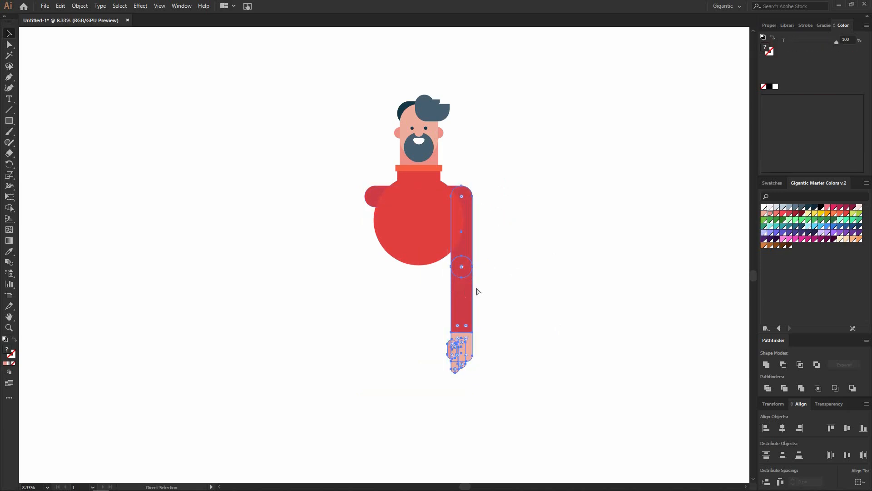
Step: Copy the whole arm with its hand to the torso's other side and reflect the copy across the vertical axis
left_click_drag(465, 272, 351, 287)
right_click(352, 288)
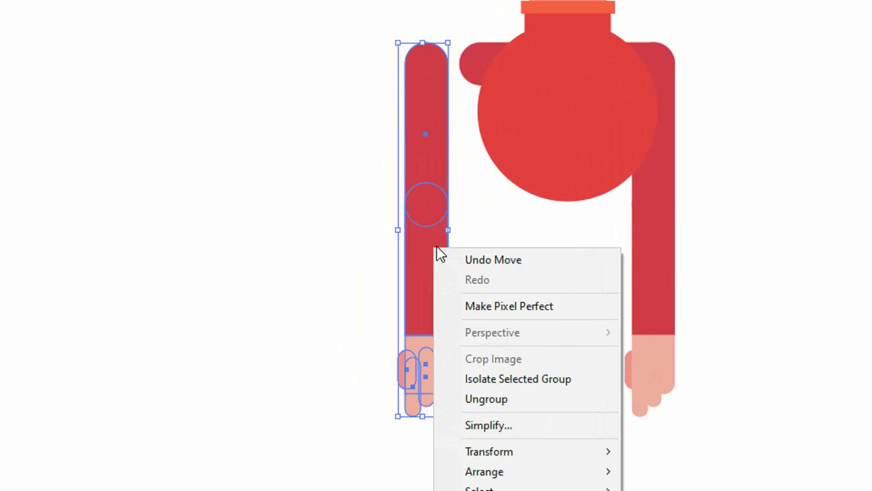
mouse_move(502, 450)
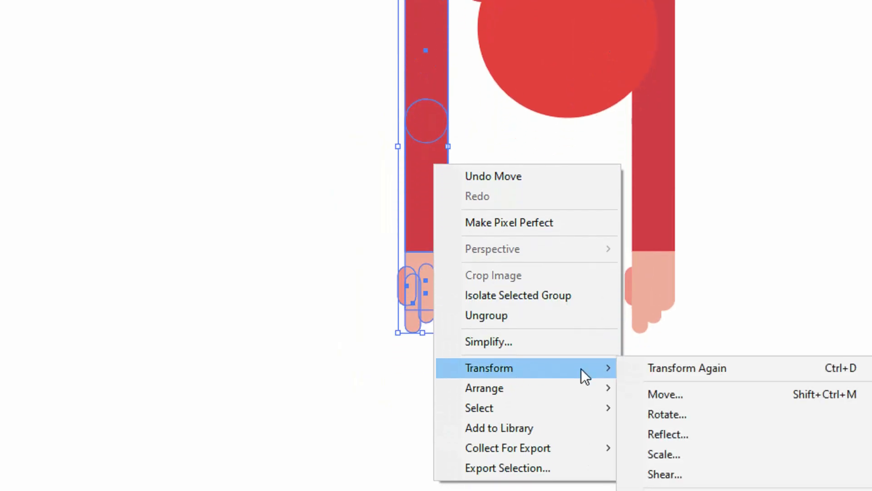
left_click(664, 437)
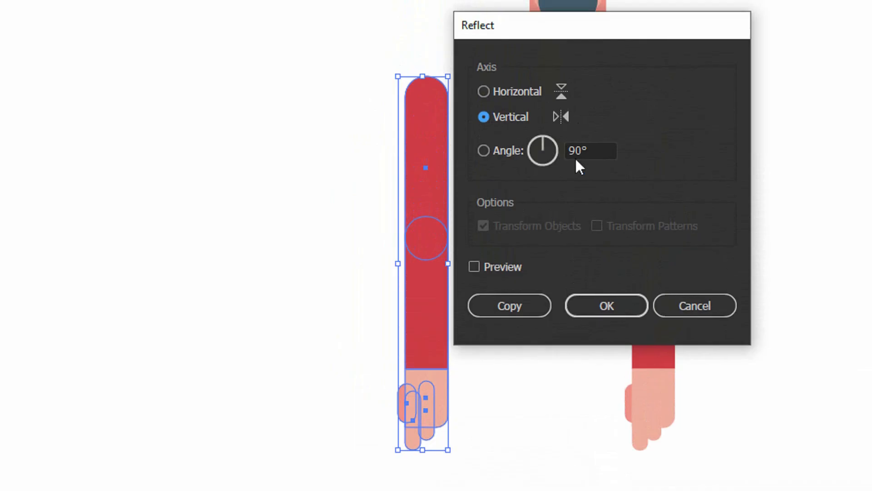
left_click(617, 308)
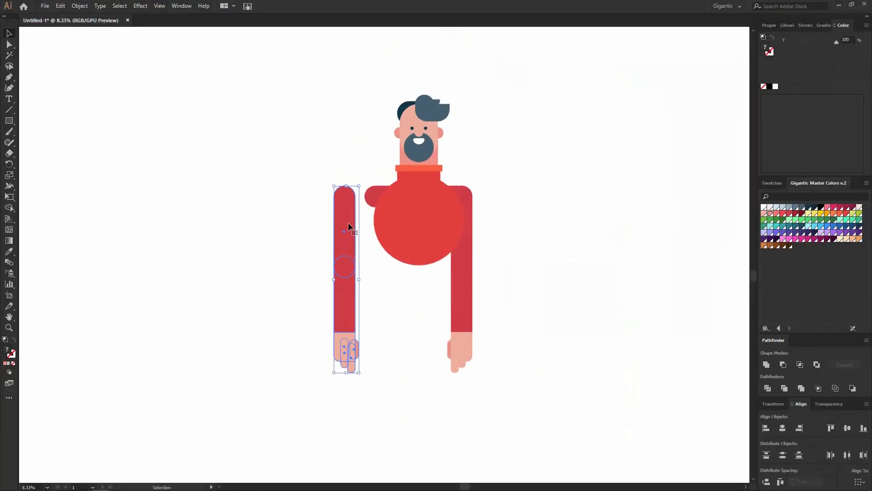
Step: Move the mirrored arm onto the free end of the shoulder bar so both arms hang symmetrically beside the torso
left_click_drag(349, 226, 380, 226)
left_click(518, 203)
left_click_drag(557, 93, 381, 241)
left_click_drag(397, 229, 342, 205)
left_click(423, 188)
left_click_drag(428, 158, 329, 214)
left_click(436, 179)
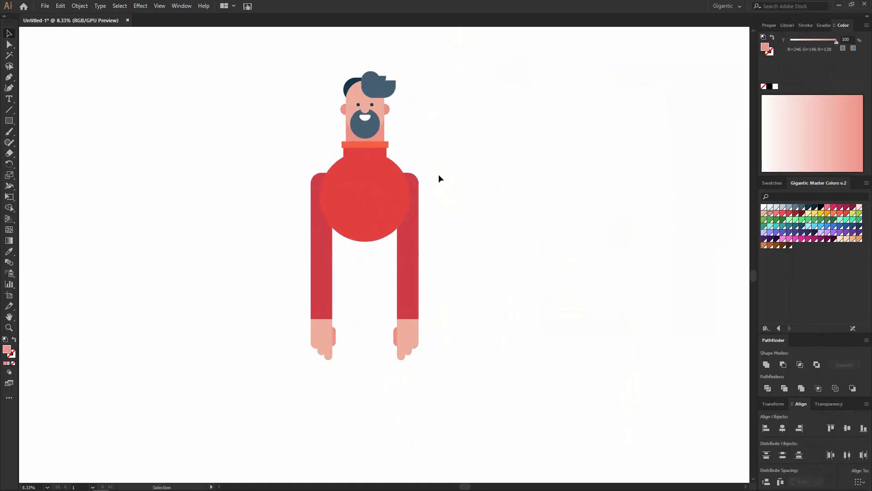
Step: Draw a thin belt rectangle across the torso's lower end and fill it with dark teal (R=0 G=51 B=67)
scroll(346, 238, "up", 3)
key("m")
mouse_move(316, 229)
left_mouse_down()
mouse_move(397, 255)
mouse_move(480, 249)
left_mouse_up()
left_click(802, 208)
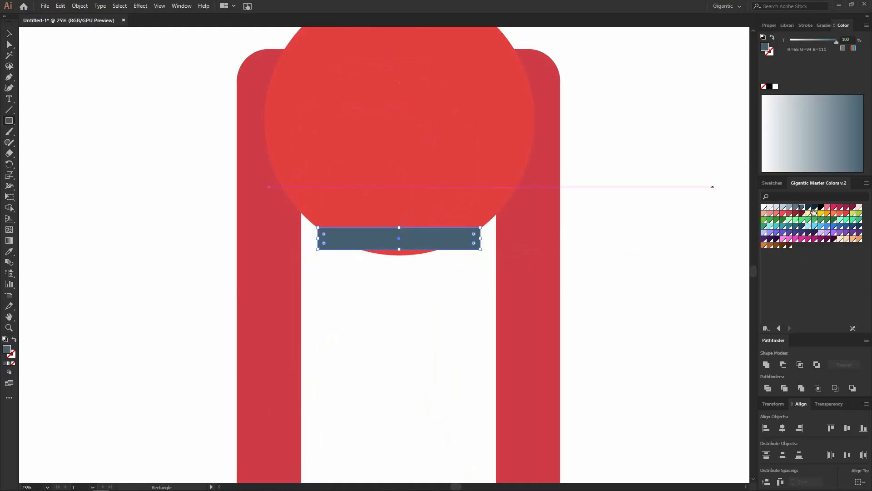
left_click(808, 207)
left_click(51, 97)
Step: Draw a belt-wide rectangle directly below the belt, fill it purple (R=146 G=84 B=215), and round its lower corners into a half circle
key("m")
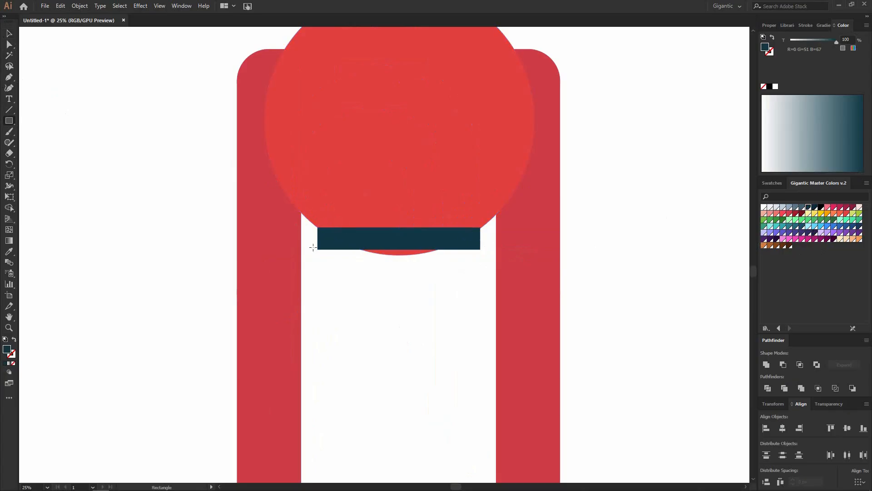
left_click_drag(317, 250, 481, 331)
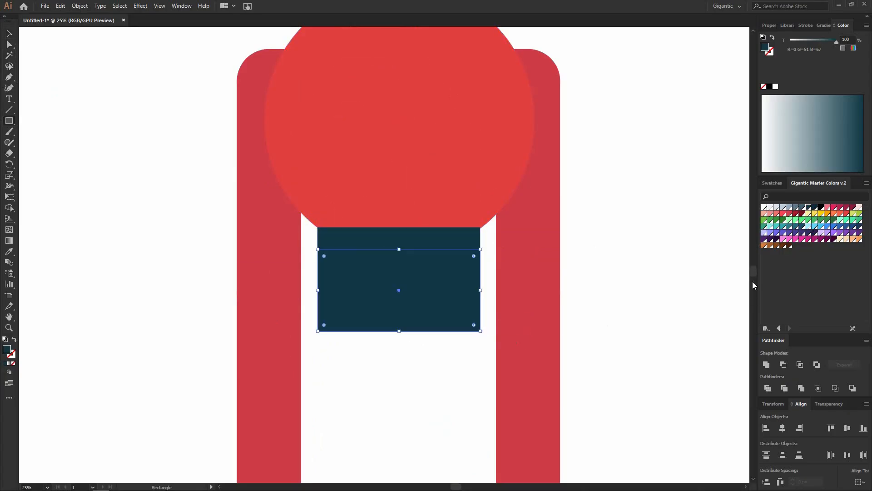
left_click(839, 235)
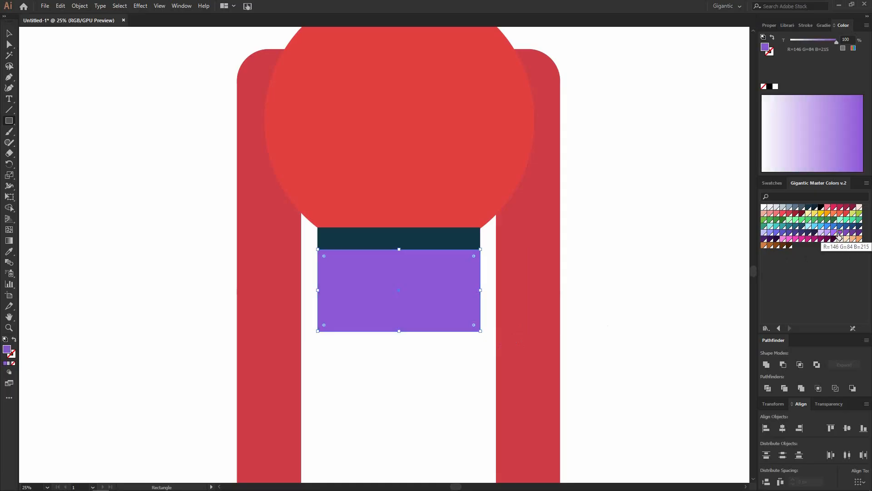
left_click(10, 44)
left_click_drag(311, 326, 430, 220)
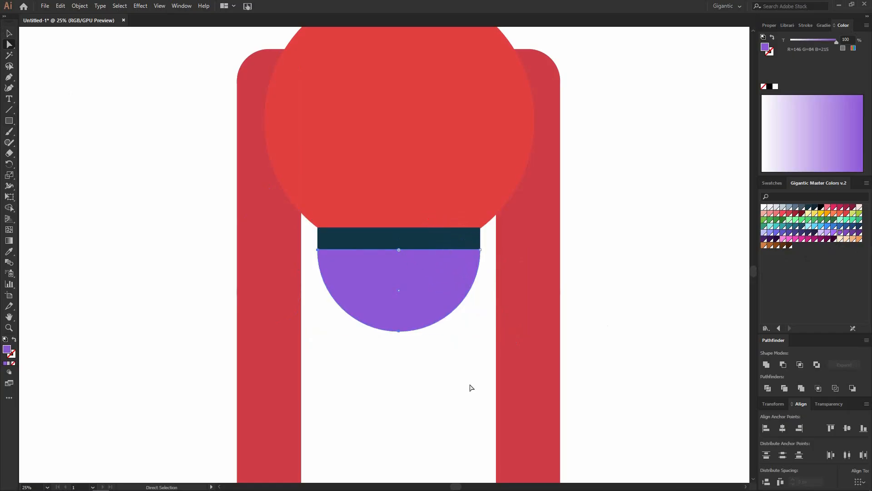
key("v")
left_click(451, 357)
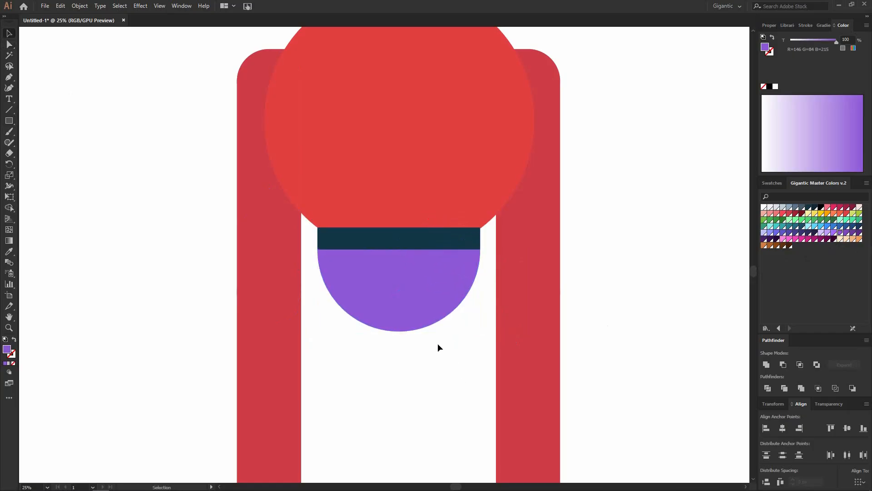
Step: Draw a narrow purple leg rectangle from just under the belt downward, flush with one end of the belt
scroll(436, 337, "down", 3)
scroll(437, 337, "down", 4)
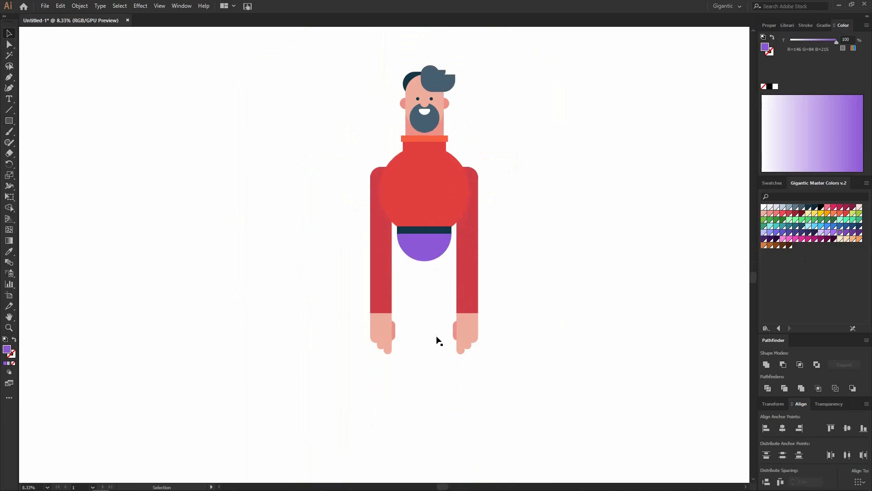
scroll(435, 307, "up", 2)
key("m")
left_click_drag(466, 176, 426, 477)
scroll(422, 383, "down", 2)
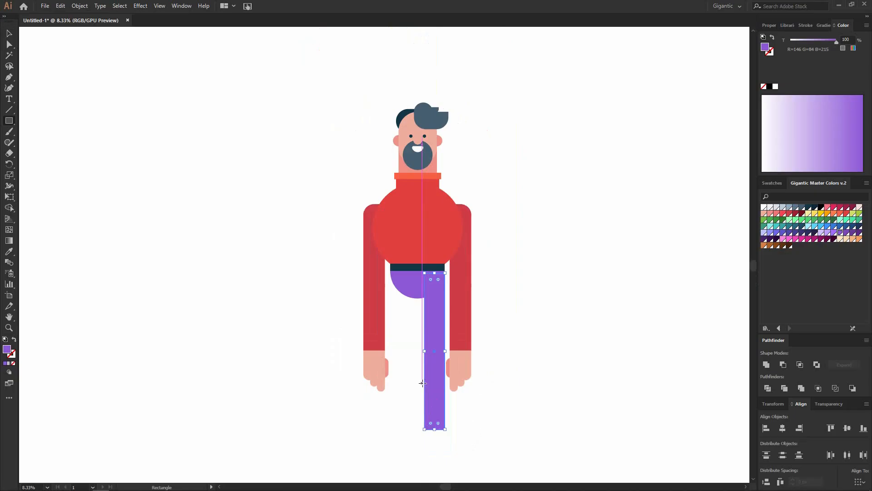
Step: Lengthen the leg so it ends well below the hands, and fine-tune its lower edge
scroll(422, 383, "down", 1)
key("v")
left_click_drag(431, 319, 429, 384)
scroll(428, 364, "up", 2)
left_click(468, 341)
scroll(468, 341, "down", 2)
scroll(485, 277, "up", 1)
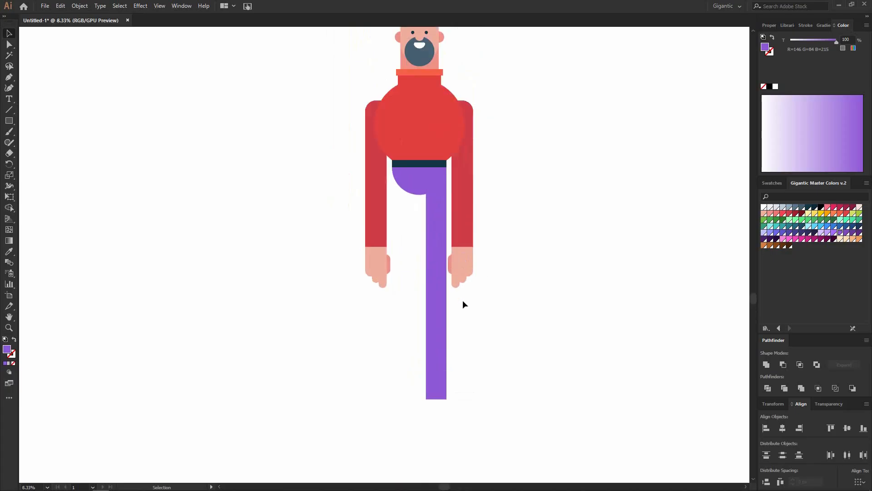
scroll(462, 300, "up", 2)
left_click(438, 421)
left_click_drag(436, 430, 437, 427)
left_click(473, 402)
Step: Draw a circle beside the lower leg and fill it with dark teal (R=0 G=51 B=67)
scroll(473, 402, "up", 1)
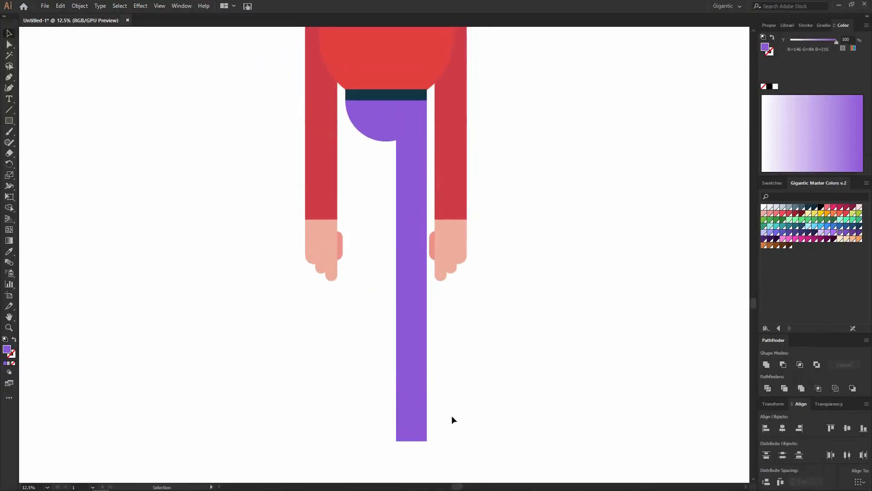
key("l")
left_click_drag(486, 340, 544, 399)
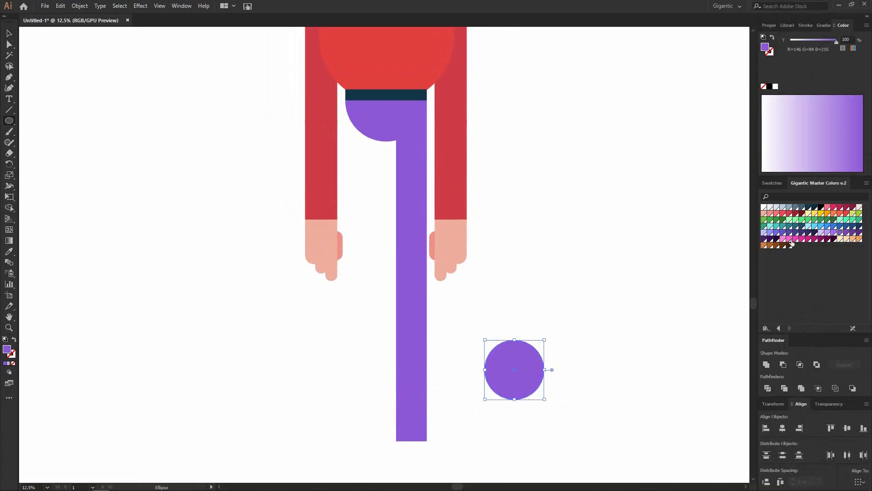
left_click(808, 208)
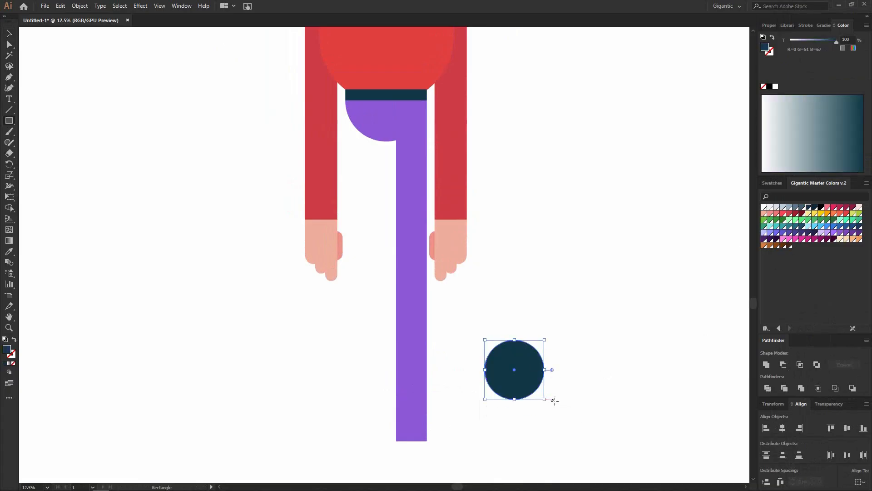
Step: Cover the circle's lower half with a rectangle and subtract it with Minus Front to form a half-circle shoe
left_click_drag(589, 415, 454, 370)
key("v")
left_click_drag(571, 310, 523, 379)
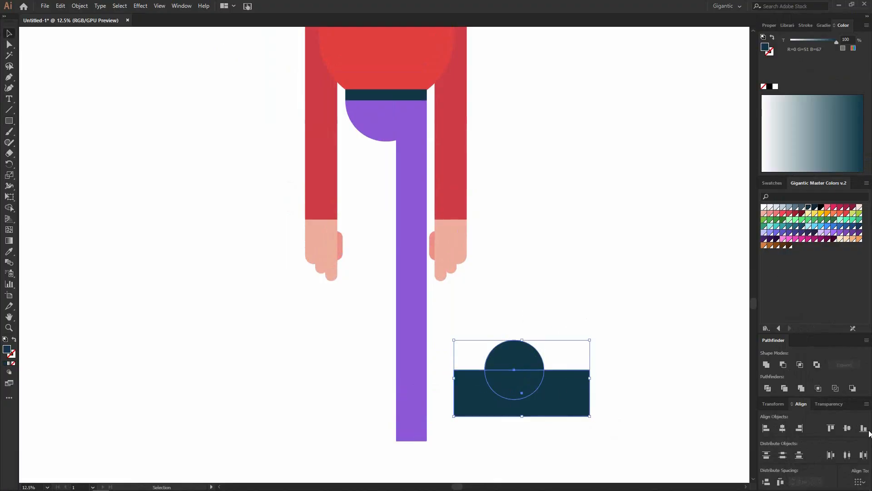
left_click(782, 366)
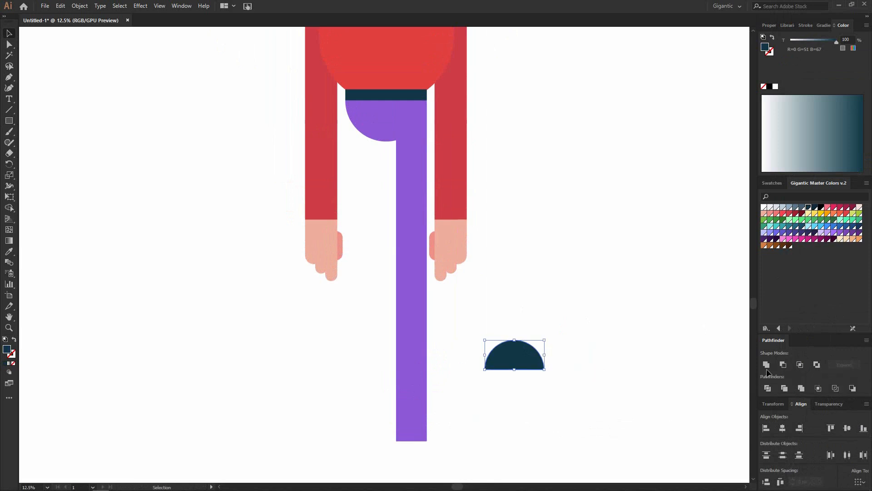
Step: Shrink the half-circle shoe and place it at the foot of the leg, pointing outward and level with the leg's lower edge
left_click_drag(546, 339, 442, 432)
left_click(541, 396)
left_click(481, 381)
Step: Copy the leg with its shoe toward the other side of the hips and reflect the copy across the vertical axis
left_click_drag(461, 370, 412, 431)
key("a")
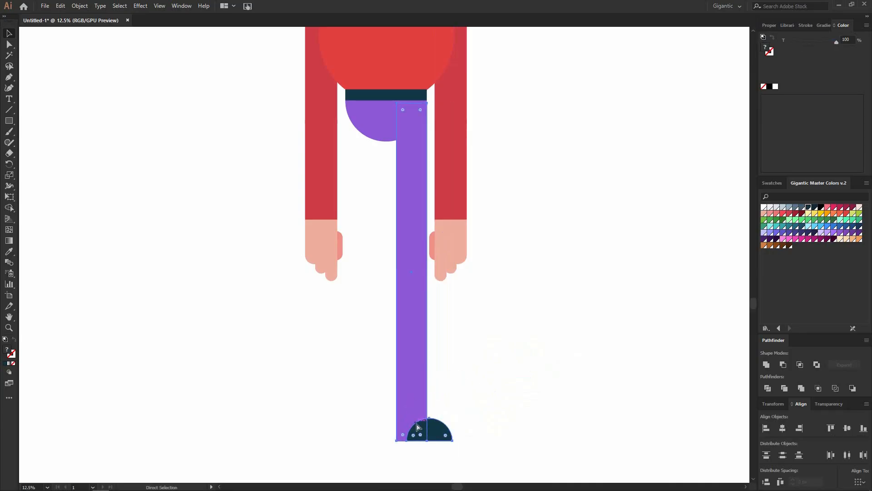
key("v")
left_click_drag(411, 376, 368, 372)
right_click(368, 372)
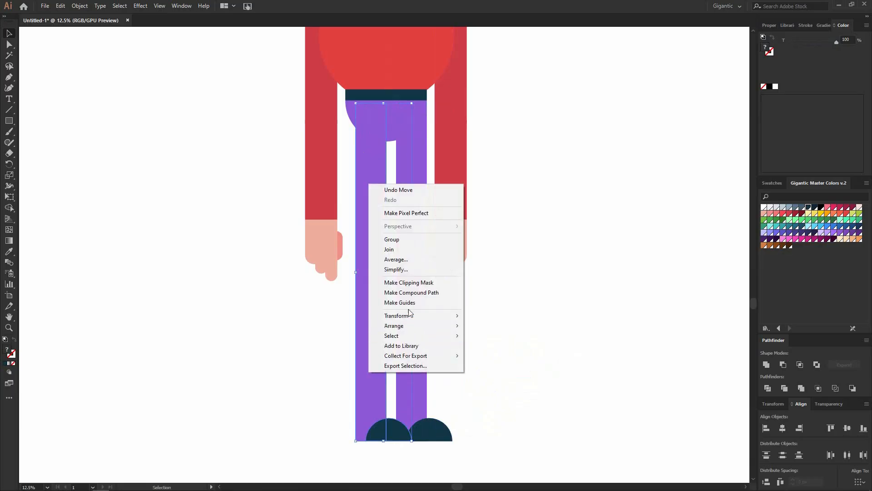
mouse_move(421, 317)
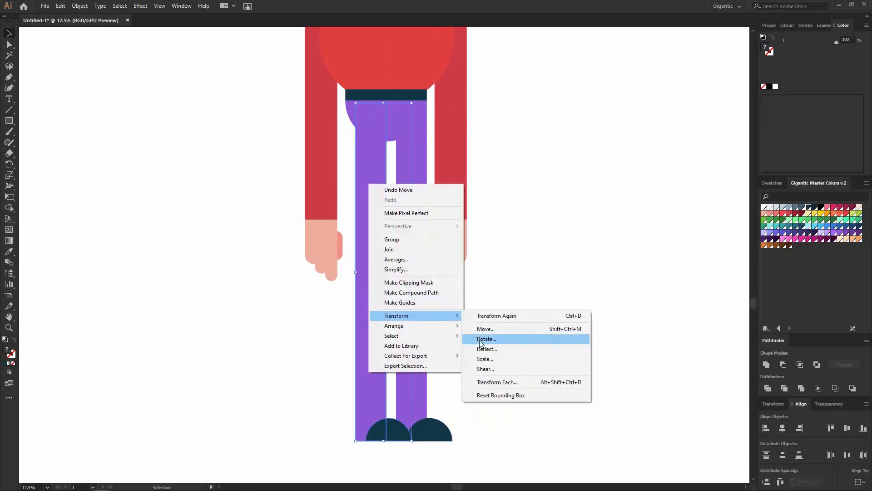
left_click(482, 349)
left_click(434, 297)
Step: Move the mirrored leg into place and align its outer edge with the outer edge of the purple hip shape
left_click_drag(393, 192, 358, 190)
left_click(352, 219)
left_click(385, 133, "shift")
left_click(766, 428)
Step: Widen both legs inward so only a narrow gap is left between them
left_click(360, 233)
left_click(401, 270)
left_click_drag(378, 272, 391, 271)
key("ctrl+z")
left_click(485, 294)
scroll(484, 297, "down", 2)
scroll(520, 247, "up", 1)
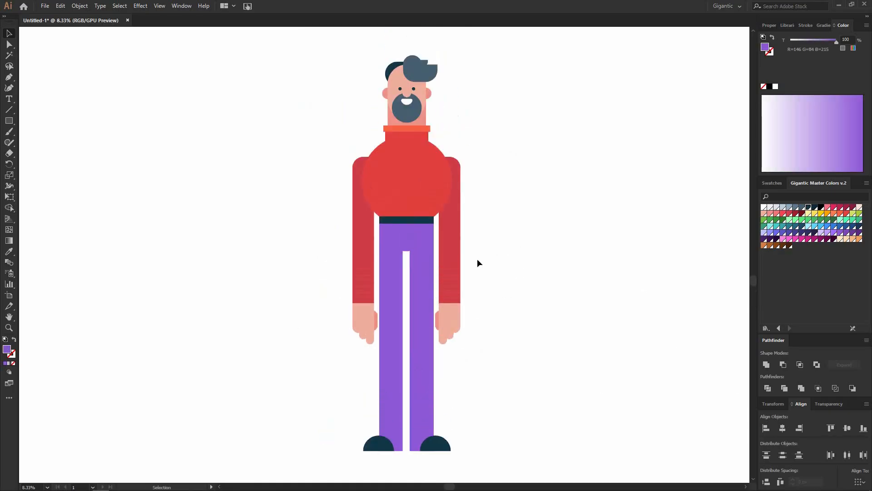